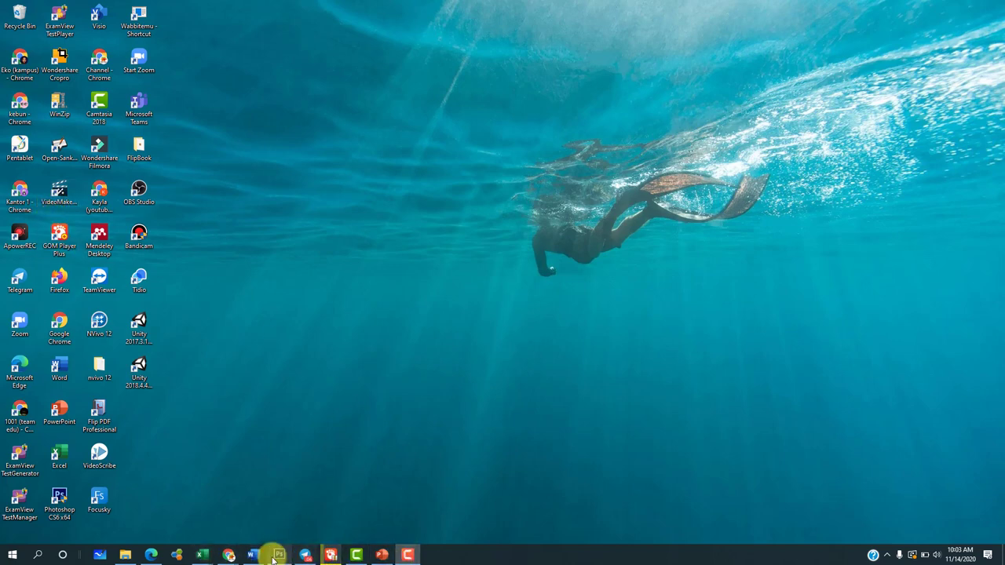
Close the PowerPoint presentation and launch XAMPP Control Panel, centred on screen.
{"action": "left_click", "coordinate": [385, 552]}
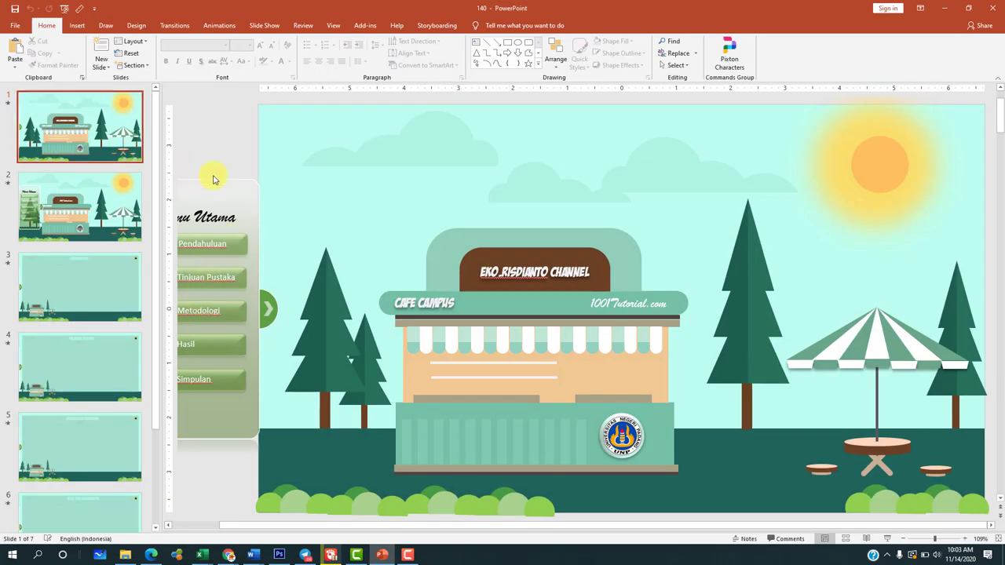
{"action": "left_click", "coordinate": [995, 8]}
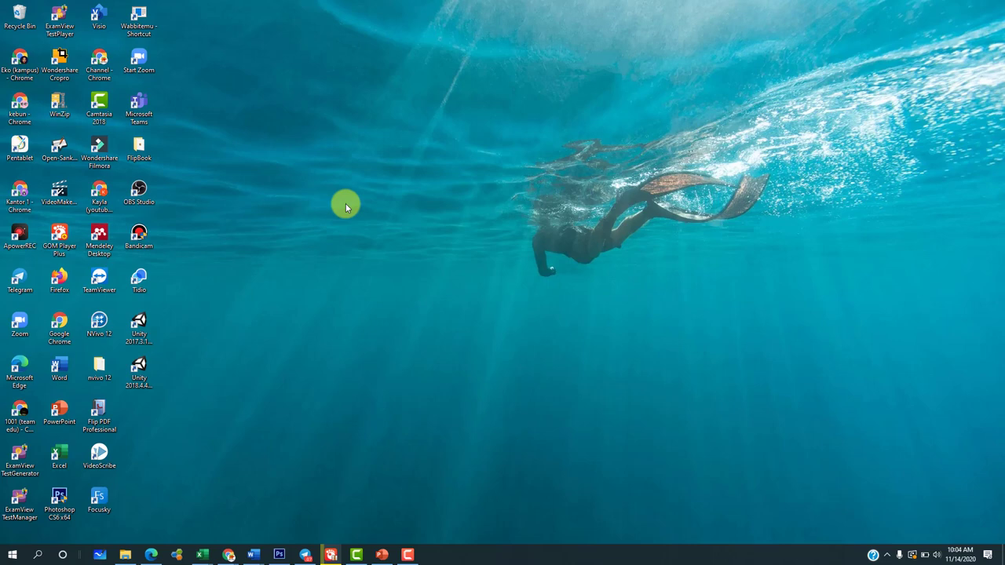
{"action": "left_click", "coordinate": [37, 555]}
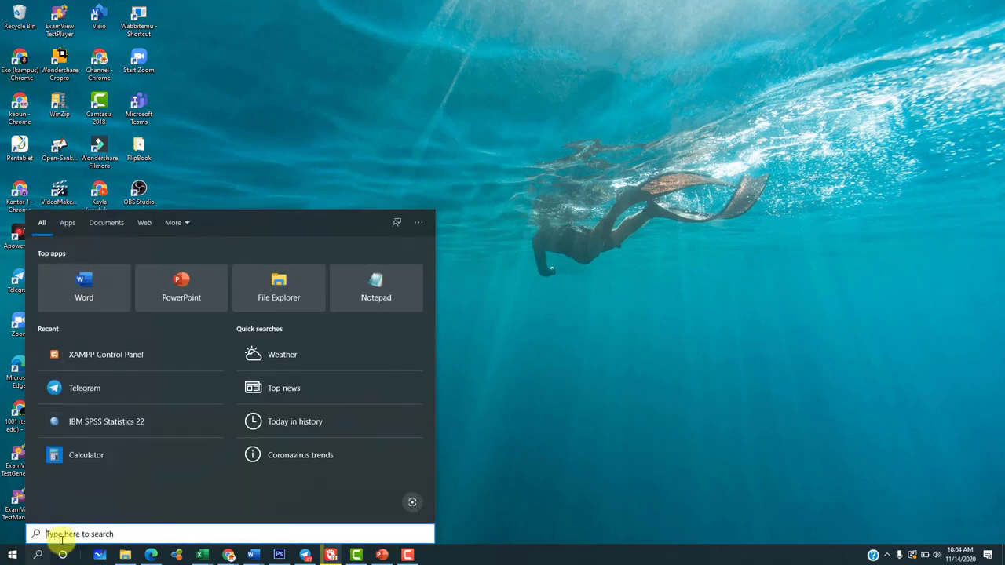
{"action": "type", "text": "x"}
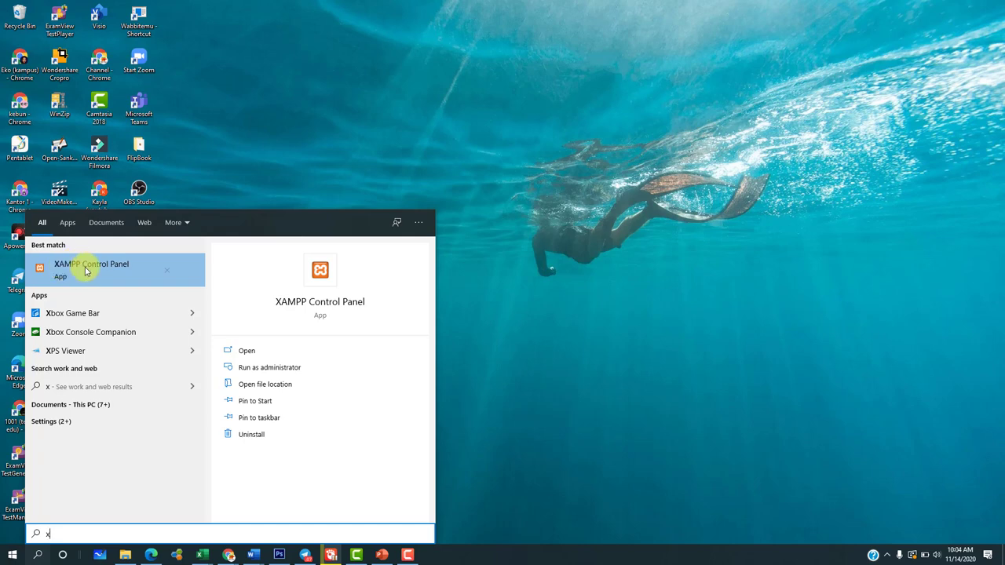
{"action": "left_click", "coordinate": [87, 271]}
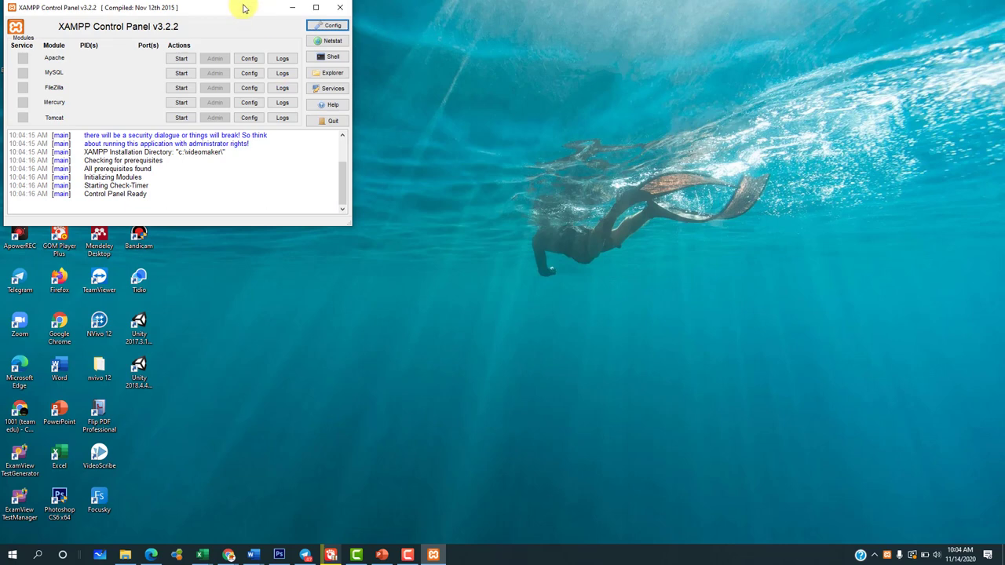
{"action": "left_click_drag", "start_coordinate": [244, 8], "coordinate": [638, 61]}
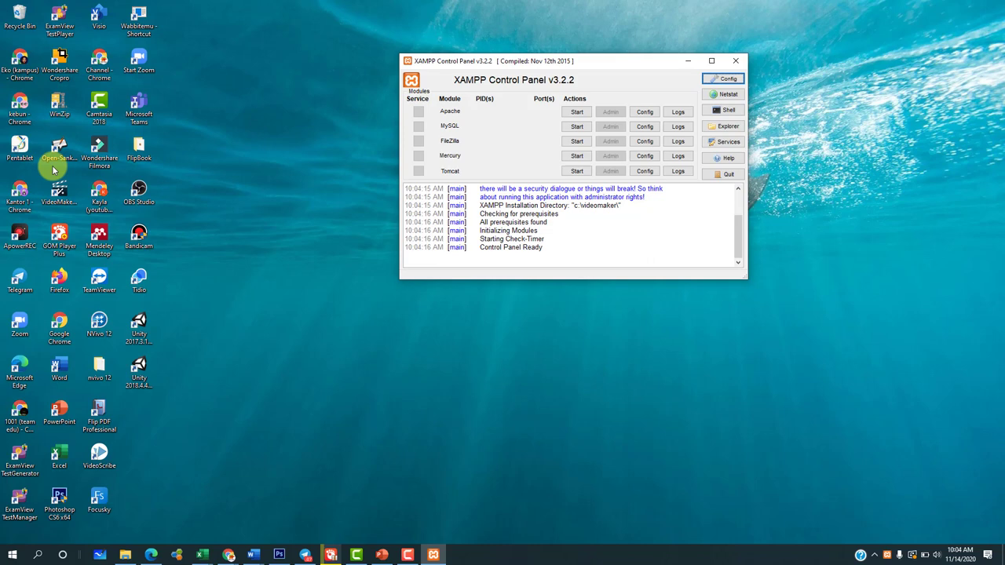
{"action": "left_click_drag", "start_coordinate": [485, 63], "coordinate": [390, 65]}
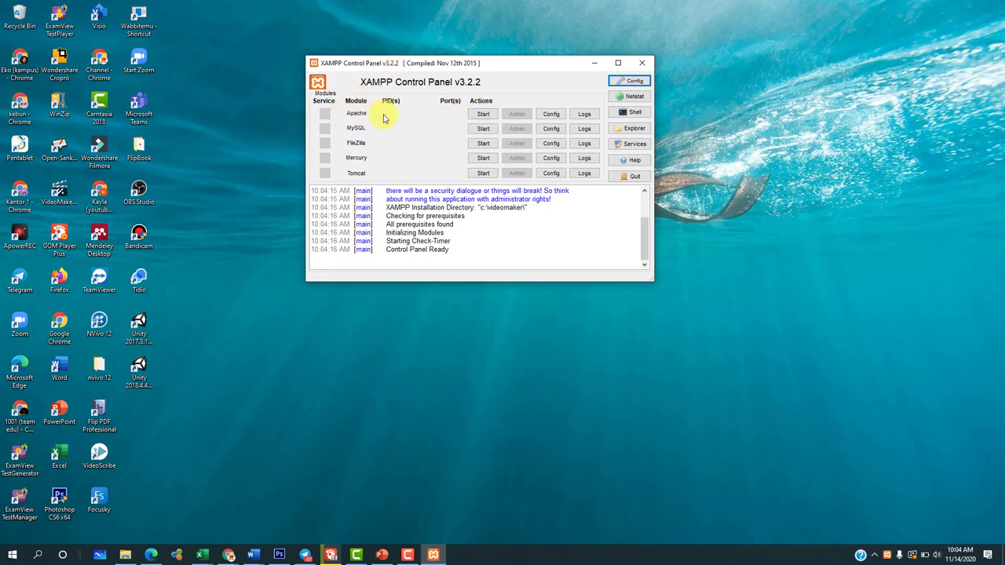
Start the Apache and MySQL services, then minimize XAMPP Control Panel.
{"action": "left_click", "coordinate": [482, 114]}
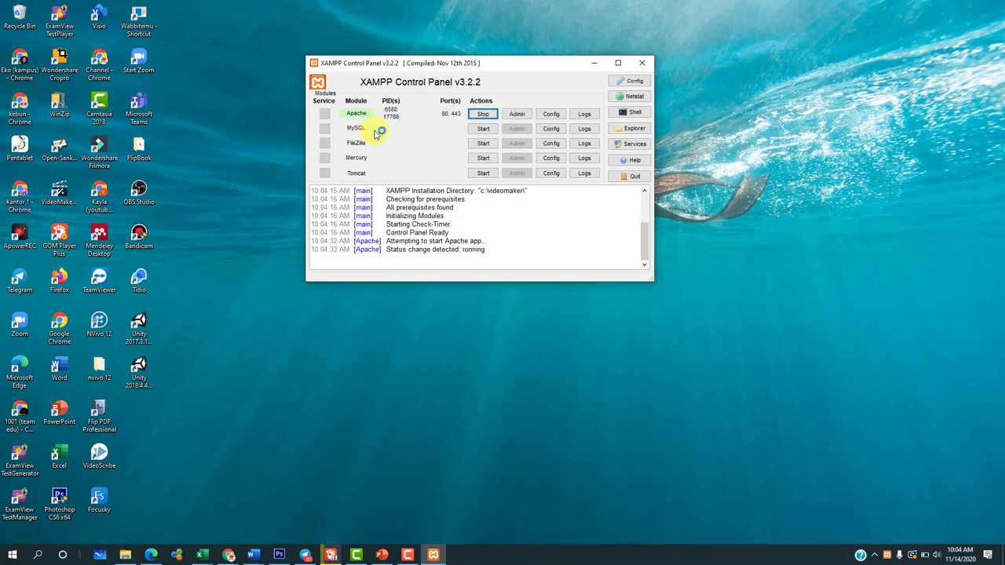
{"action": "left_click", "coordinate": [483, 130]}
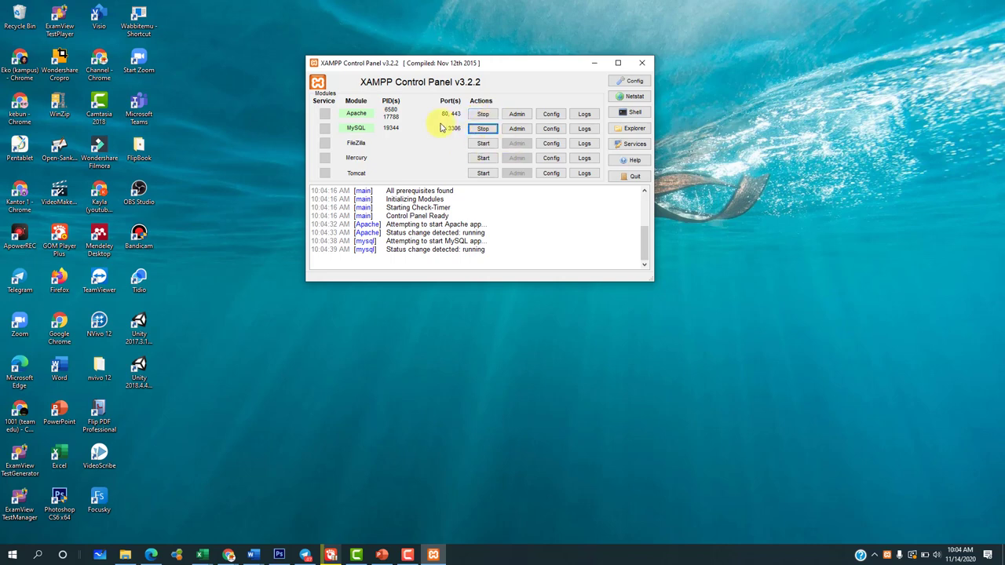
{"action": "left_click", "coordinate": [595, 63]}
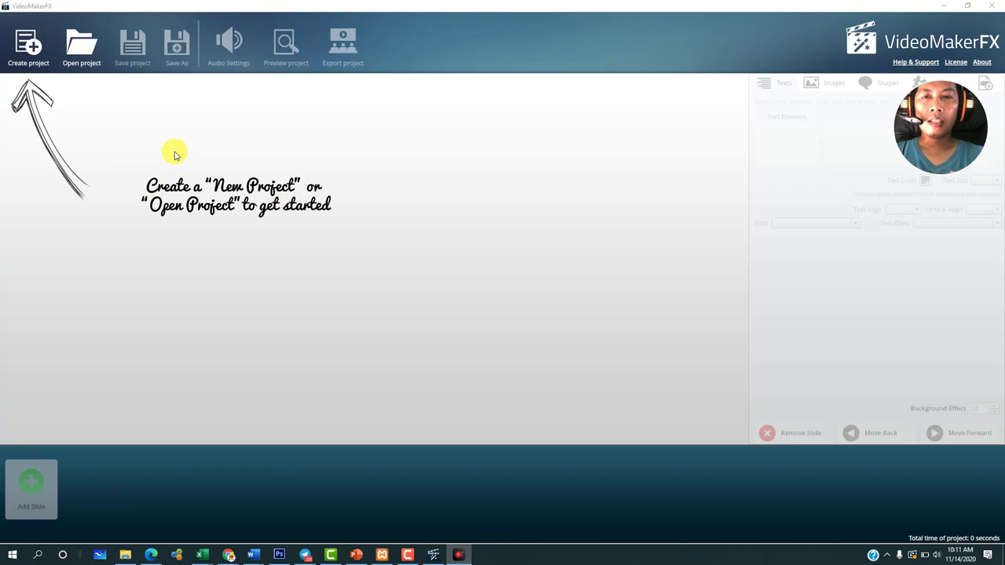
Bring up the Open project dialog listing the saved .prj projects.
{"action": "left_click", "coordinate": [82, 50]}
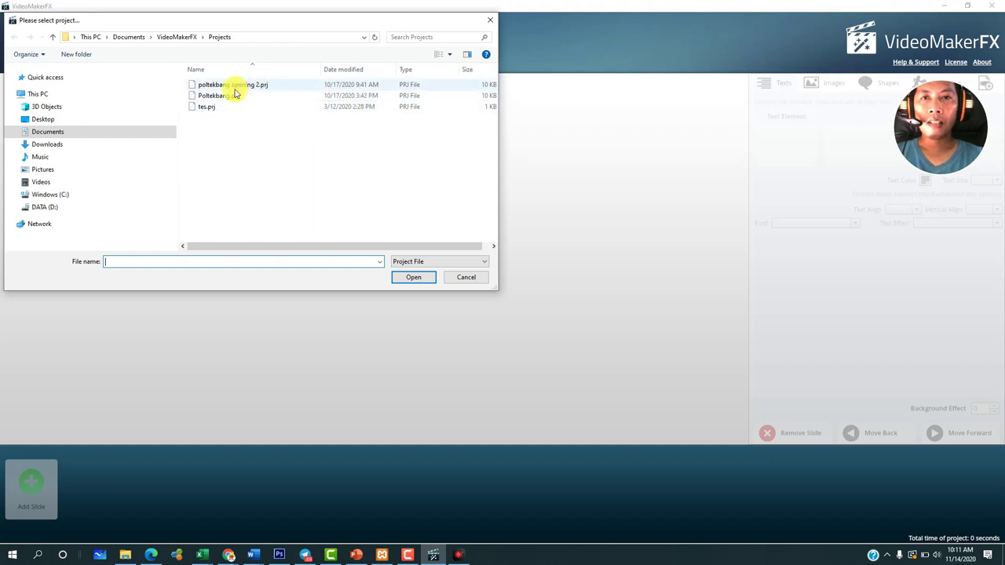
Open Poltekbang.prj, loading its seven slides totalling 42.8 seconds.
{"action": "left_click", "coordinate": [225, 95]}
{"action": "left_click", "coordinate": [226, 88]}
{"action": "left_click", "coordinate": [225, 95]}
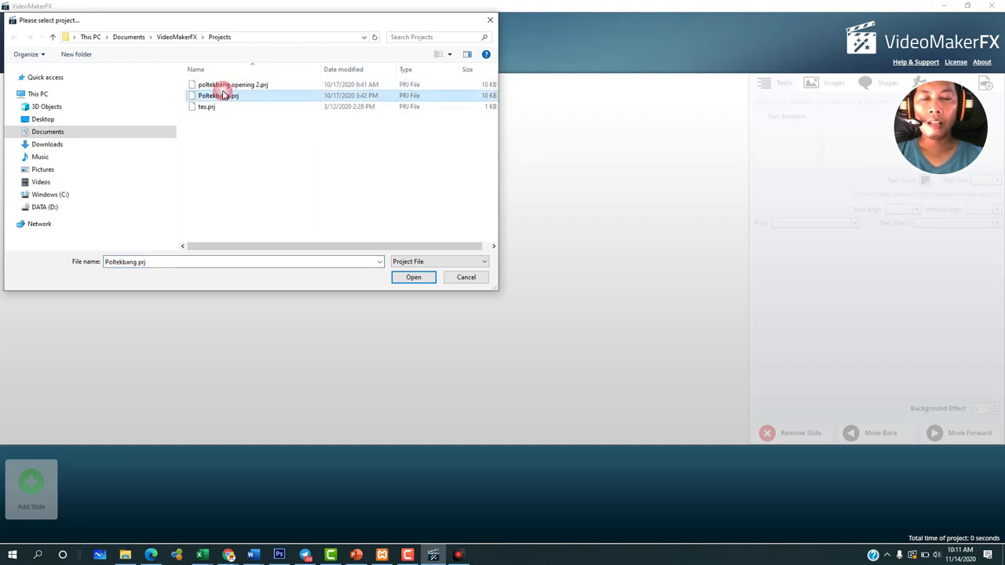
{"action": "left_click", "coordinate": [226, 85]}
{"action": "left_click", "coordinate": [225, 95]}
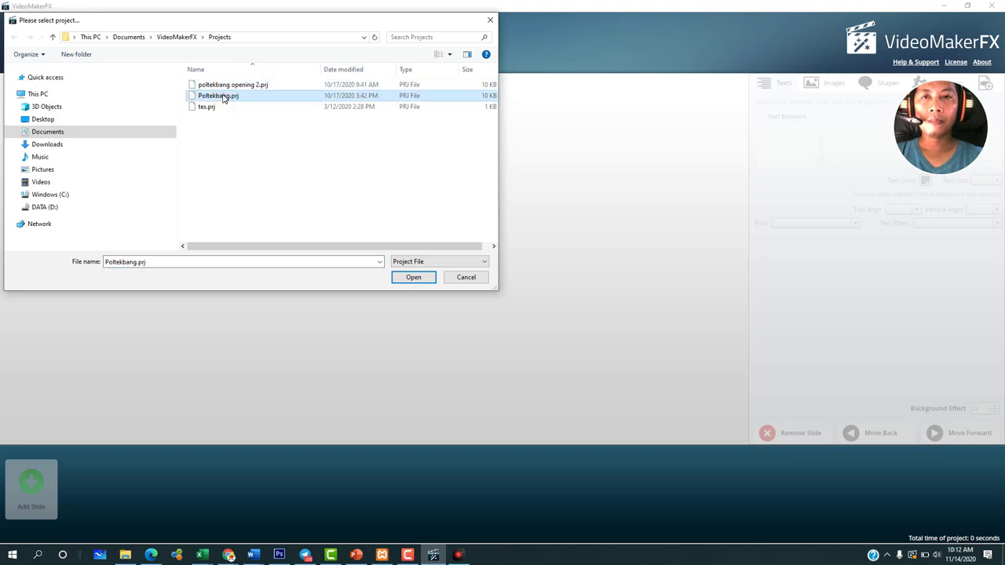
{"action": "left_click", "coordinate": [412, 278]}
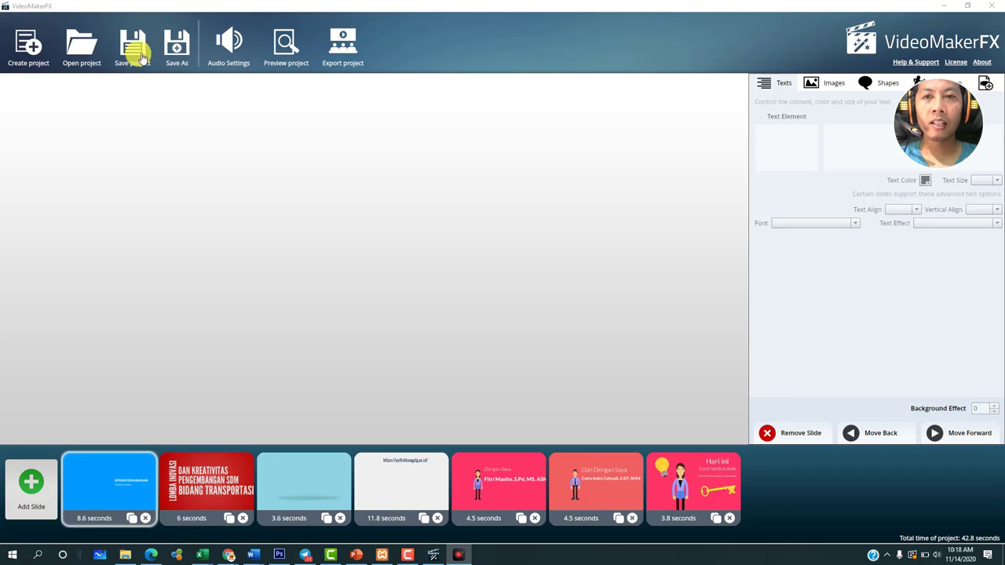
Save the Poltekbang project, acknowledge the Saved! message, and cancel Save As.
{"action": "left_click", "coordinate": [141, 59]}
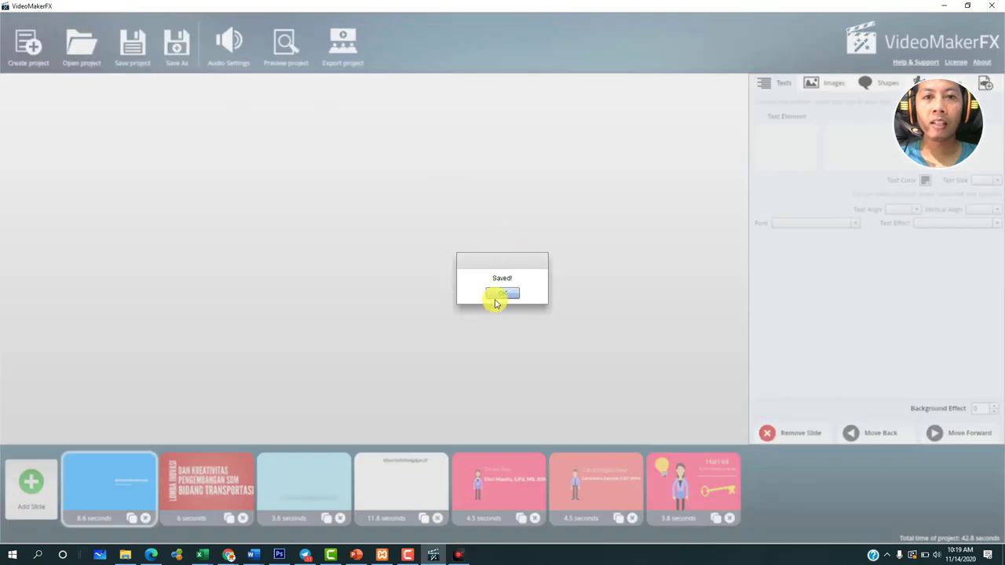
{"action": "left_click", "coordinate": [495, 295]}
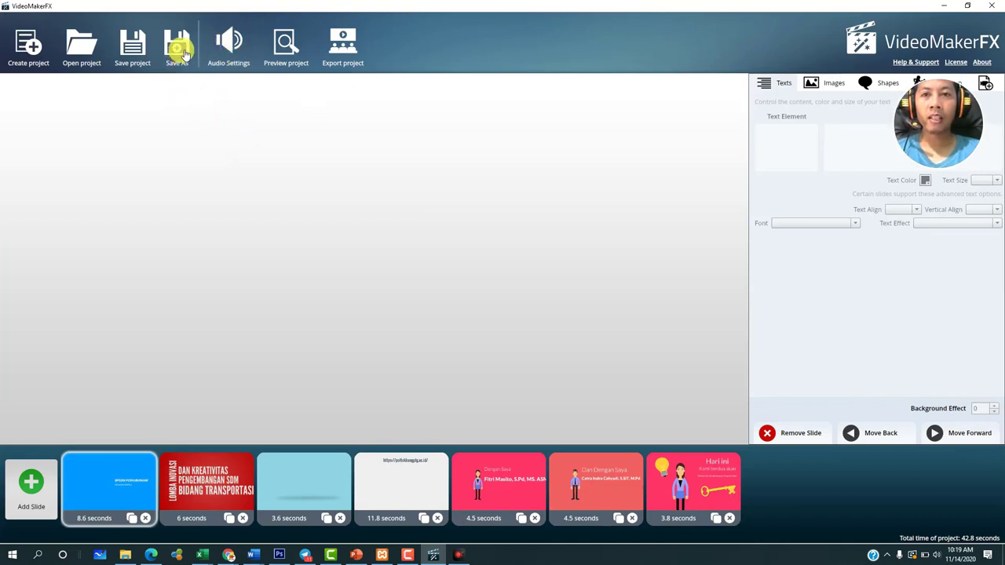
{"action": "left_click", "coordinate": [179, 49]}
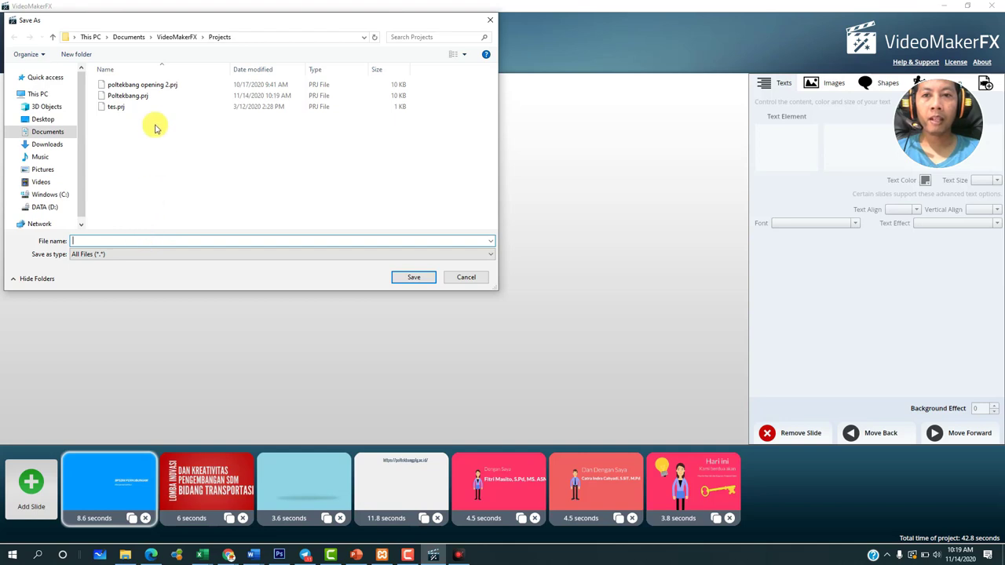
{"action": "left_click", "coordinate": [465, 279]}
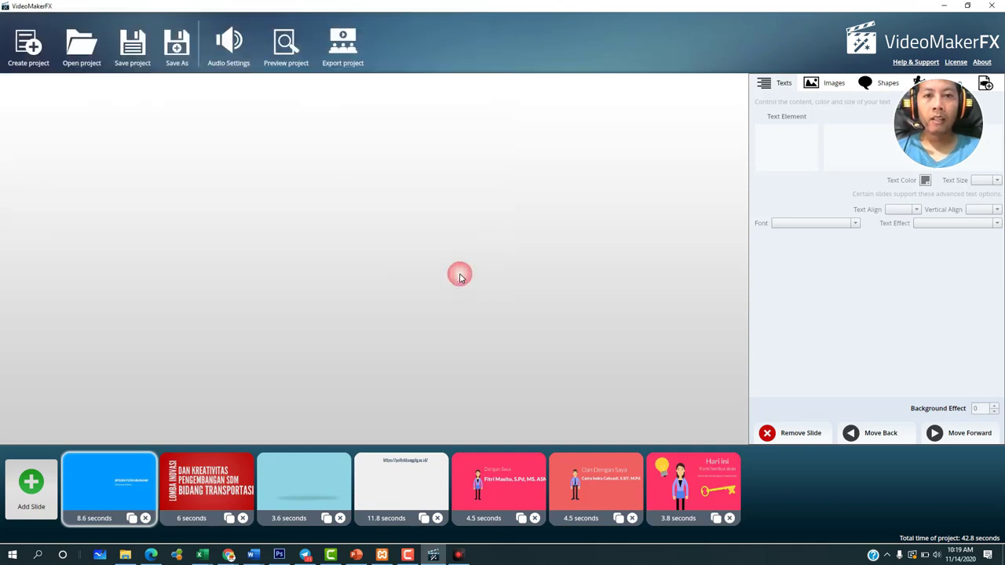
Preview Destination.mp3, then apply A Better Day.mp3 as background music at volume 80.
{"action": "left_click", "coordinate": [230, 51]}
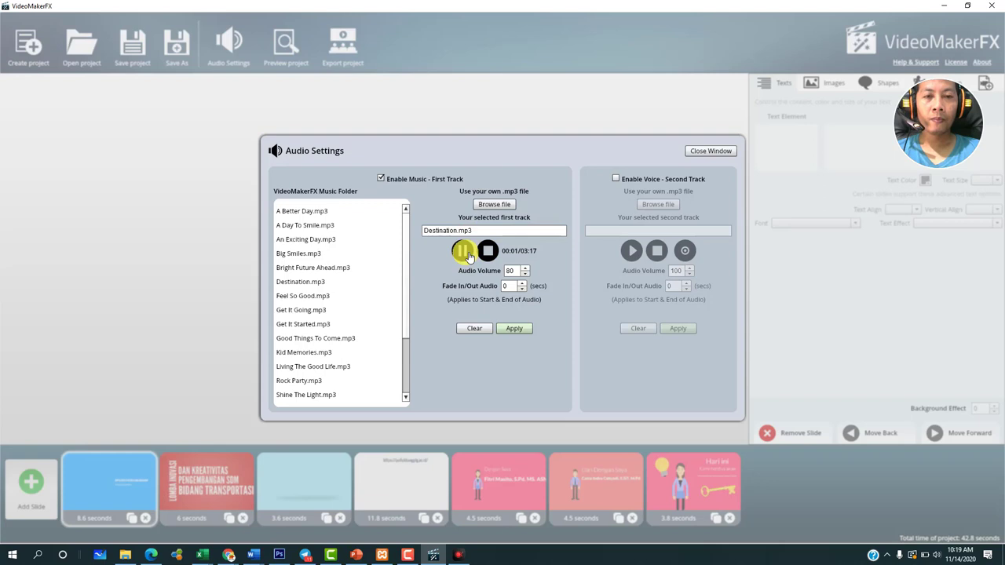
{"action": "left_click", "coordinate": [463, 252]}
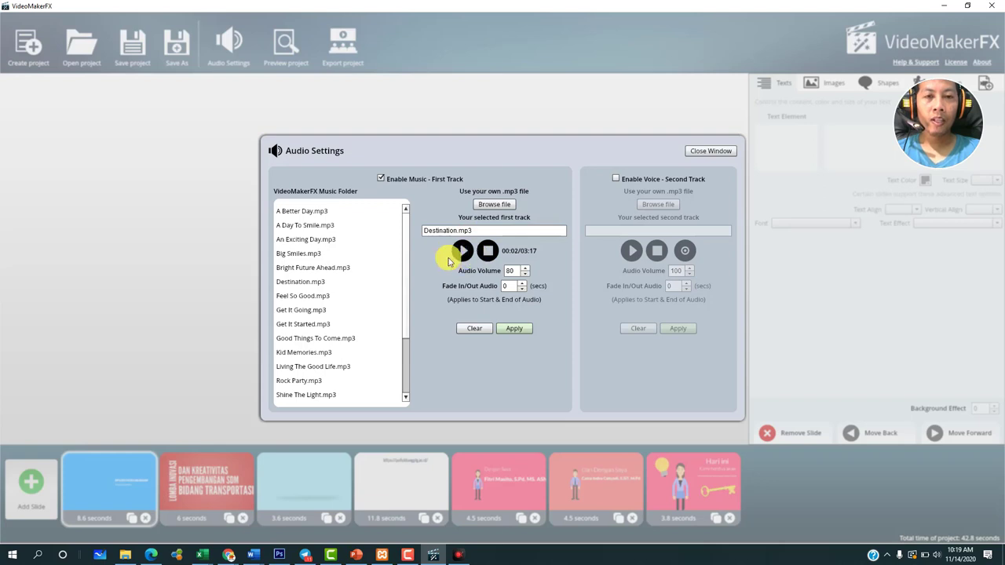
{"action": "left_click", "coordinate": [491, 251]}
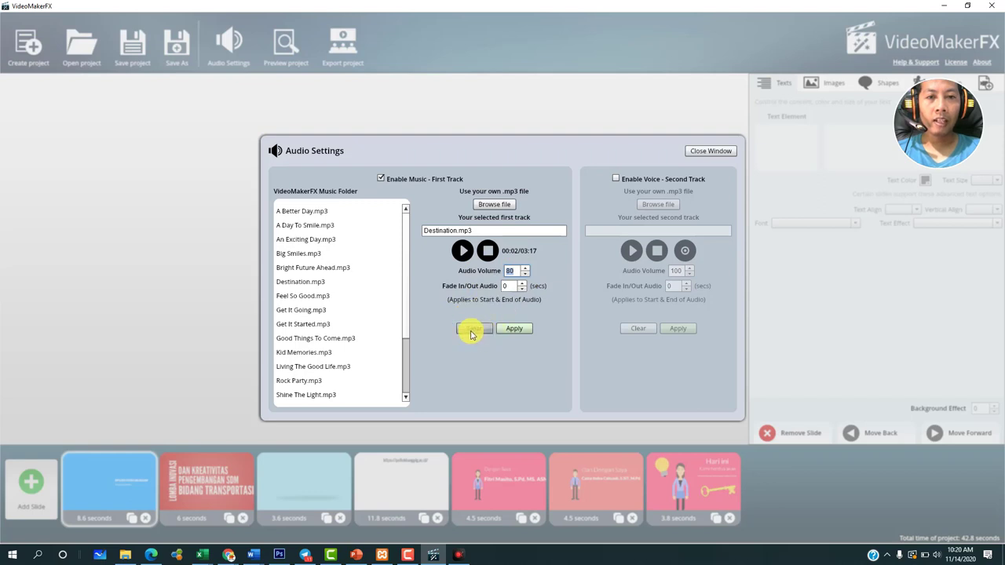
{"action": "left_click", "coordinate": [306, 215]}
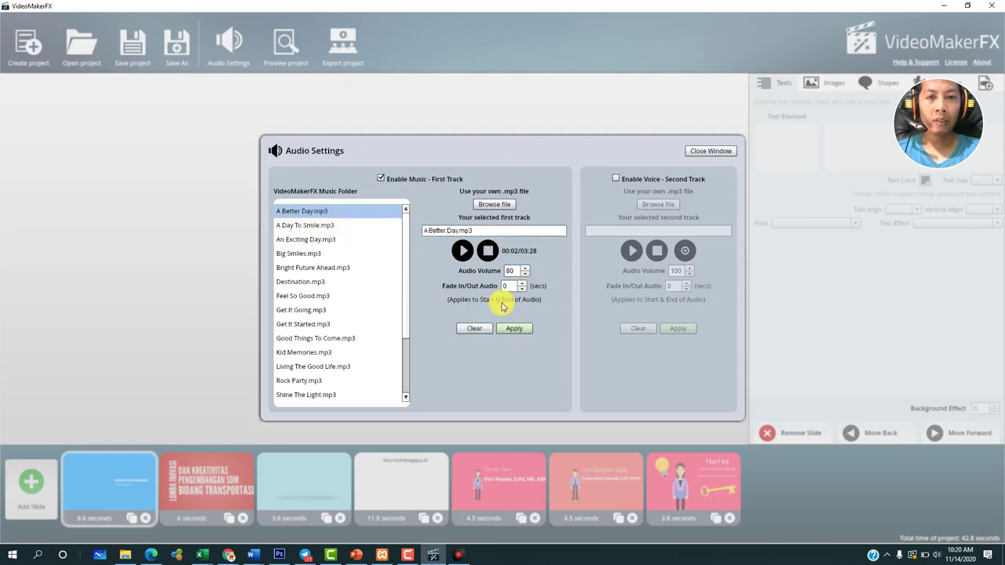
{"action": "left_click", "coordinate": [520, 331]}
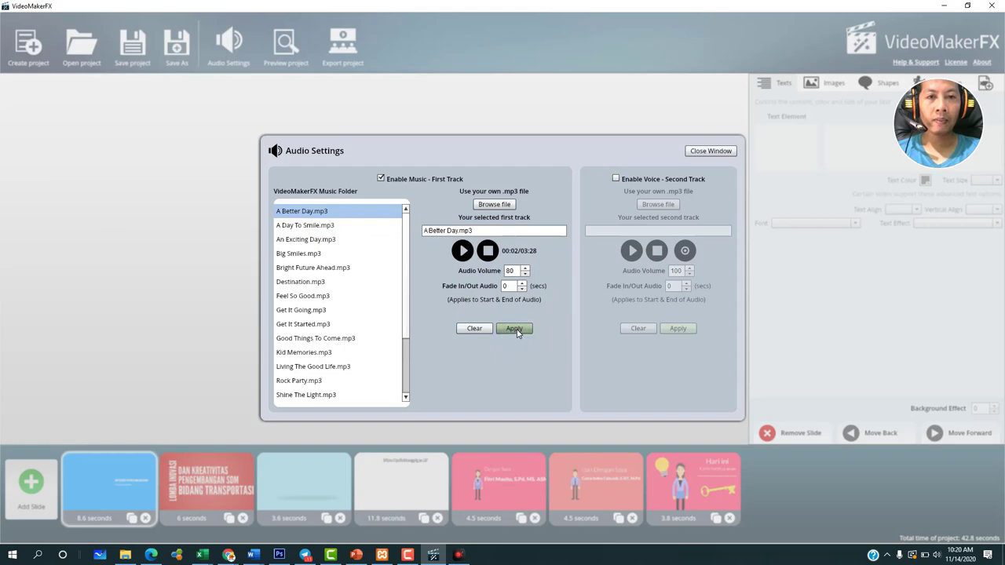
{"action": "left_click", "coordinate": [516, 329]}
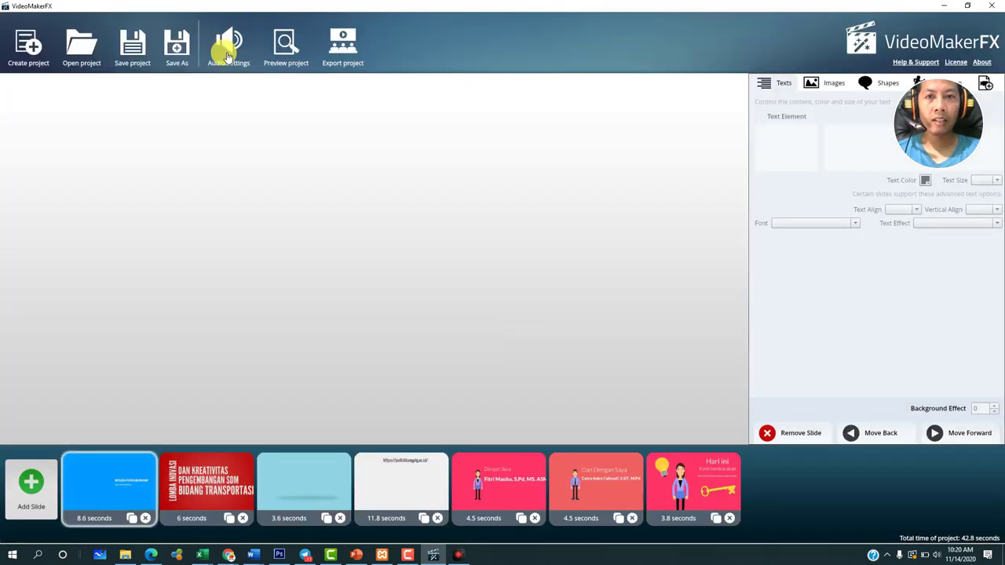
Reopen Audio Settings and scroll the Music Folder list, with A Better Day.mp3 first.
{"action": "left_click", "coordinate": [228, 44]}
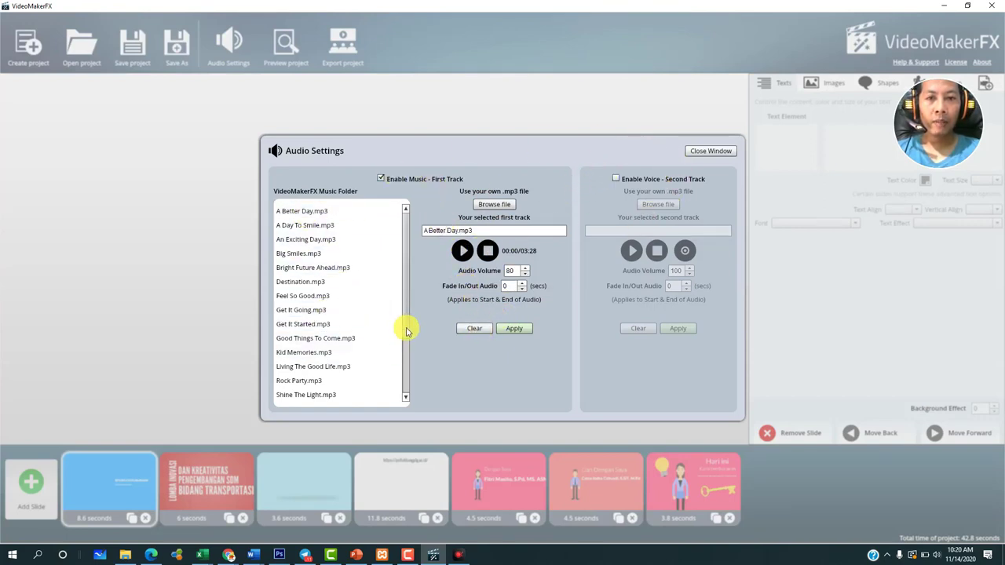
{"action": "left_click_drag", "start_coordinate": [408, 302], "coordinate": [409, 359]}
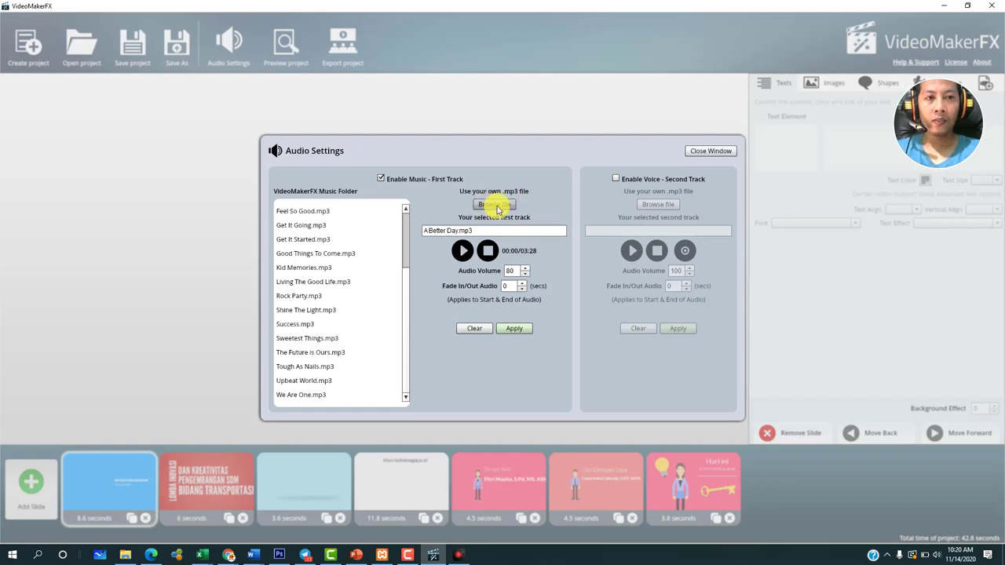
Keep A Better Day.mp3 as first track without picking an own mp3, and close Audio Settings.
{"action": "left_click", "coordinate": [495, 205]}
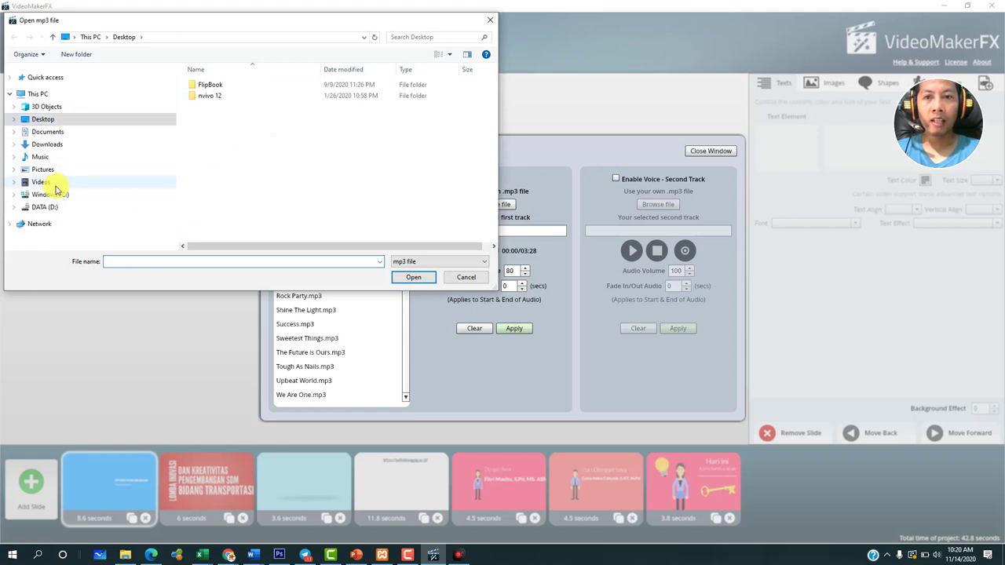
{"action": "left_click", "coordinate": [464, 279]}
{"action": "left_click", "coordinate": [494, 206]}
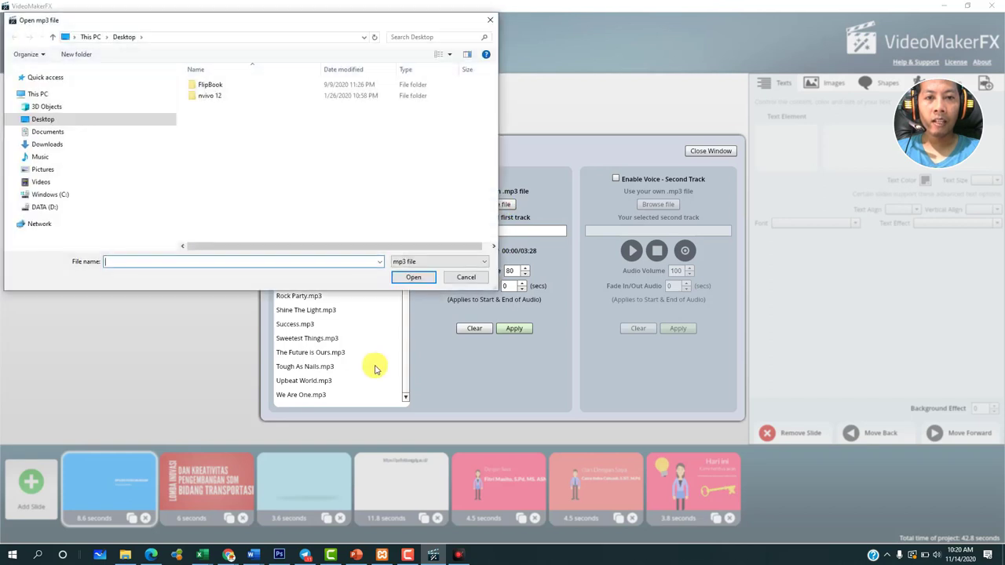
{"action": "left_click", "coordinate": [467, 279]}
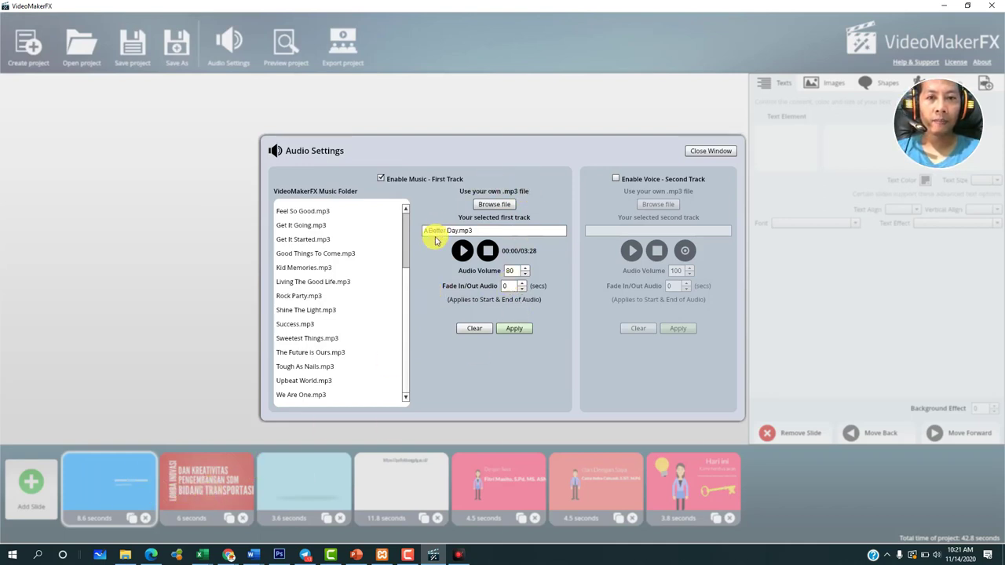
{"action": "left_click", "coordinate": [712, 152]}
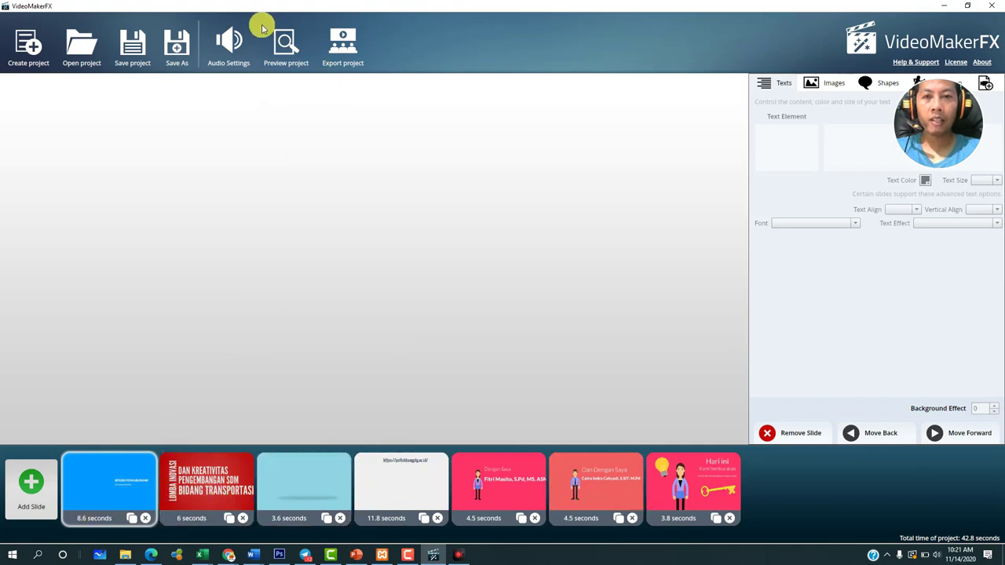
{"action": "left_click", "coordinate": [288, 49]}
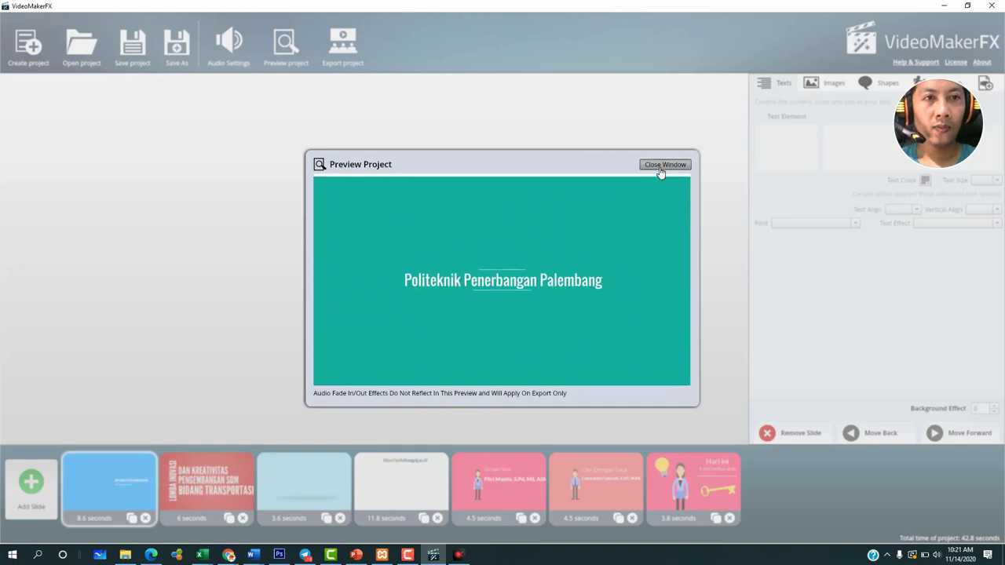
{"action": "left_click", "coordinate": [660, 168]}
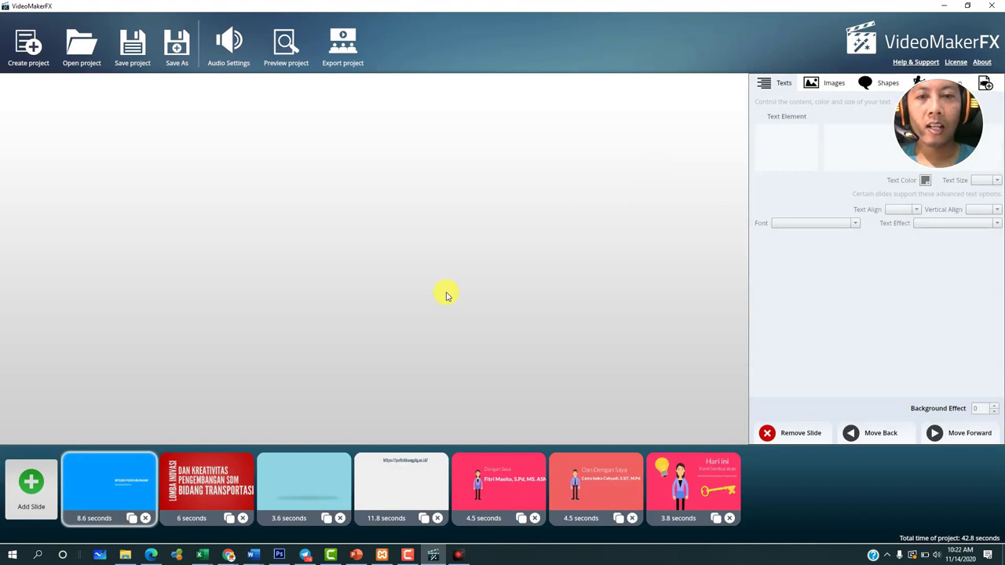
Review the logo intro and LOMBA INOVASI slides, then run the full project preview.
{"action": "left_click", "coordinate": [104, 473]}
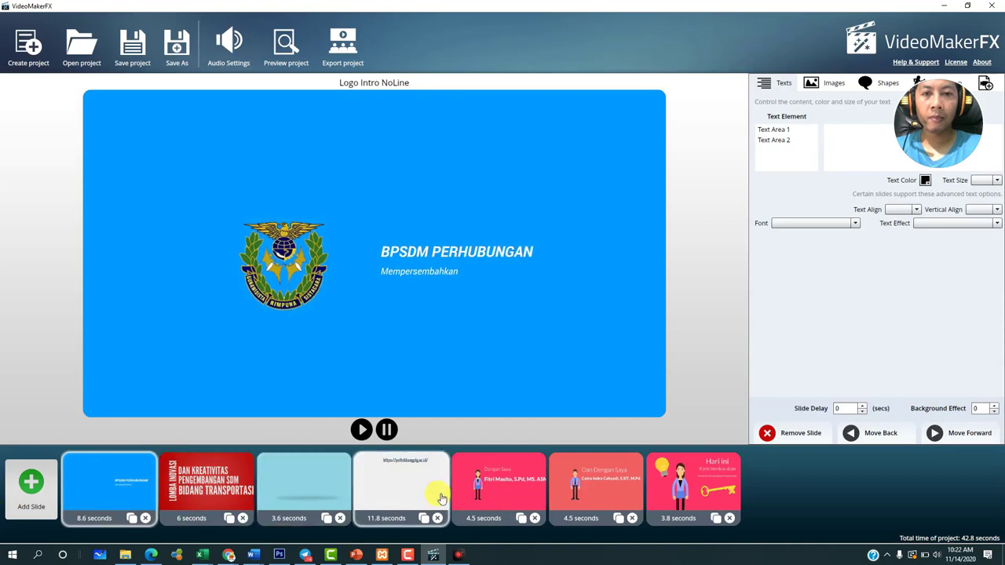
{"action": "left_click", "coordinate": [162, 483]}
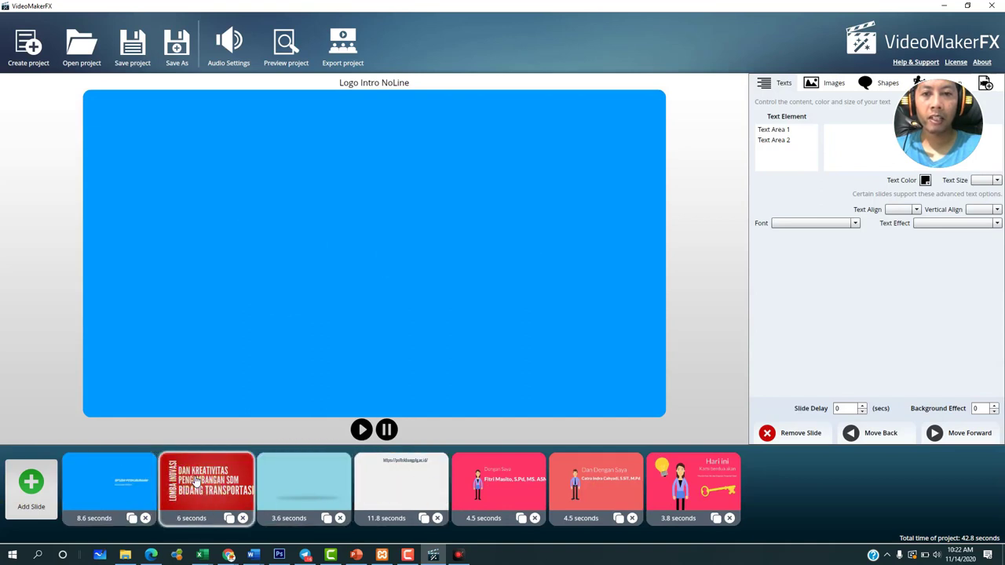
{"action": "left_click", "coordinate": [117, 479]}
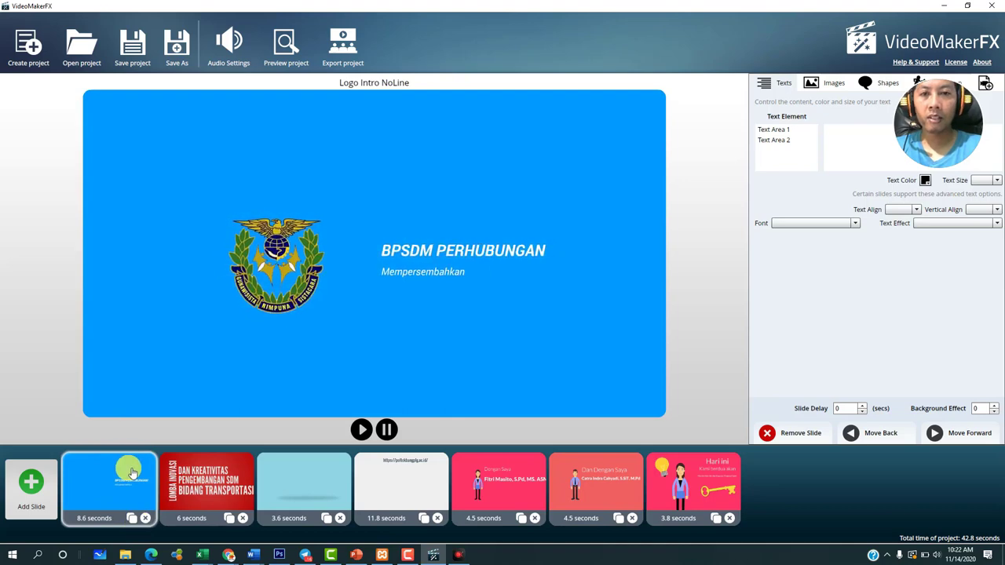
{"action": "left_click", "coordinate": [223, 473]}
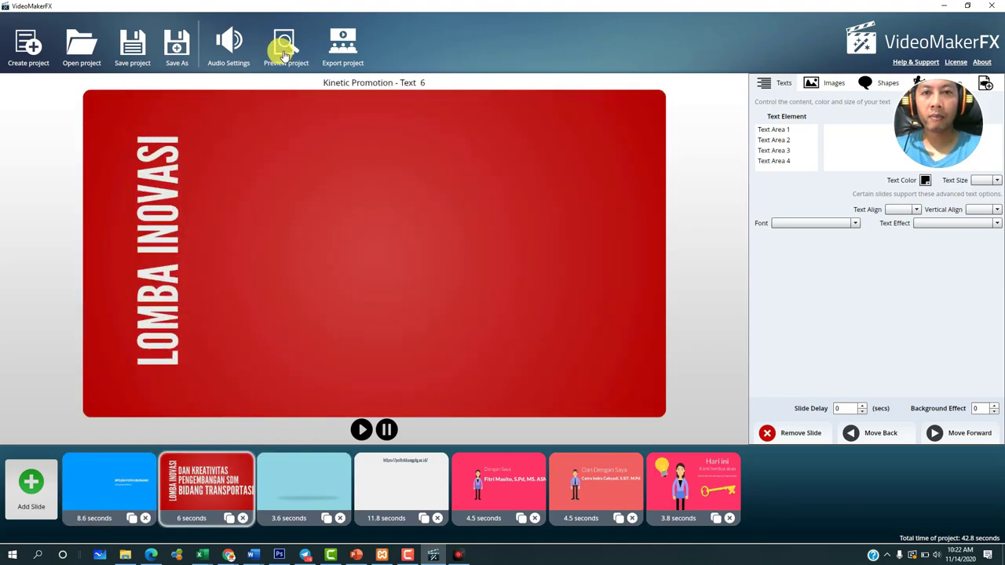
{"action": "left_click", "coordinate": [285, 56]}
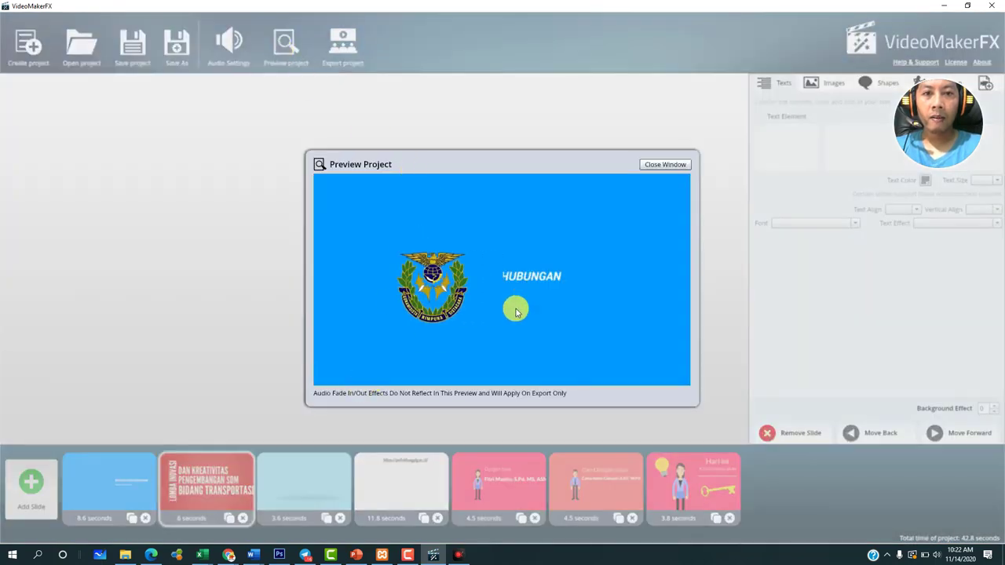
{"action": "left_click", "coordinate": [652, 164]}
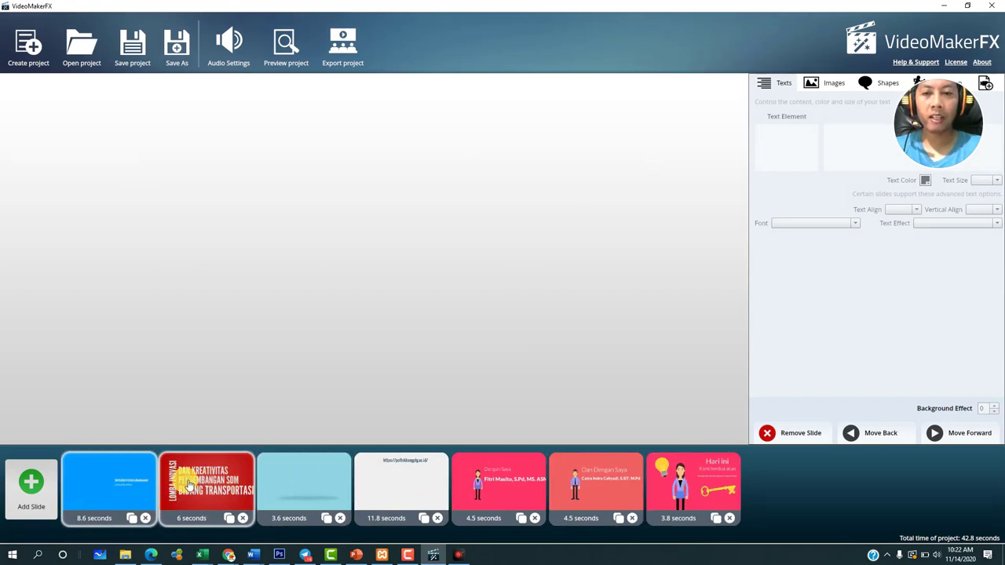
View the Logo Zoom through Hari ini slides, ending on the red LOMBA INOVASI slide.
{"action": "left_click", "coordinate": [328, 490]}
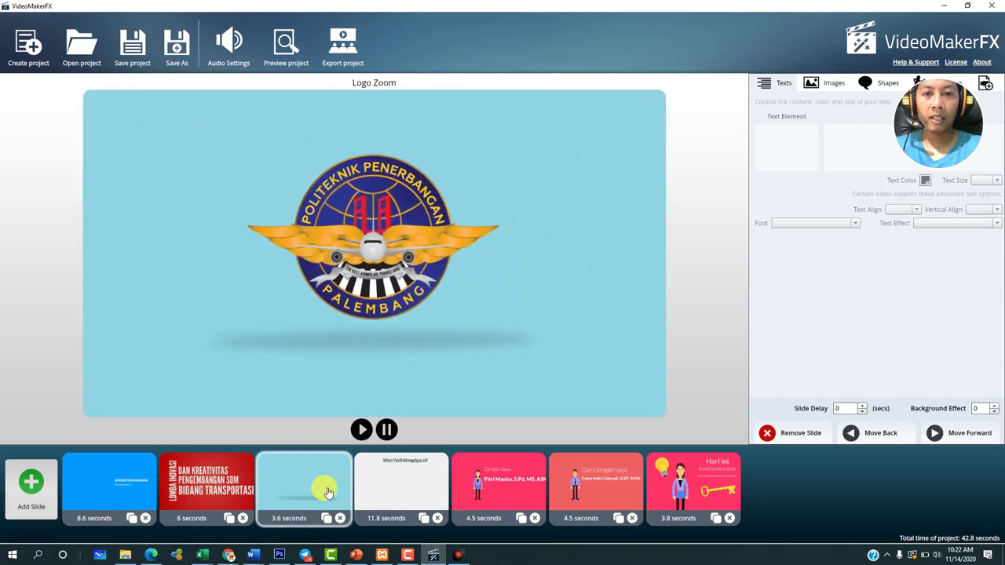
{"action": "left_click", "coordinate": [394, 497]}
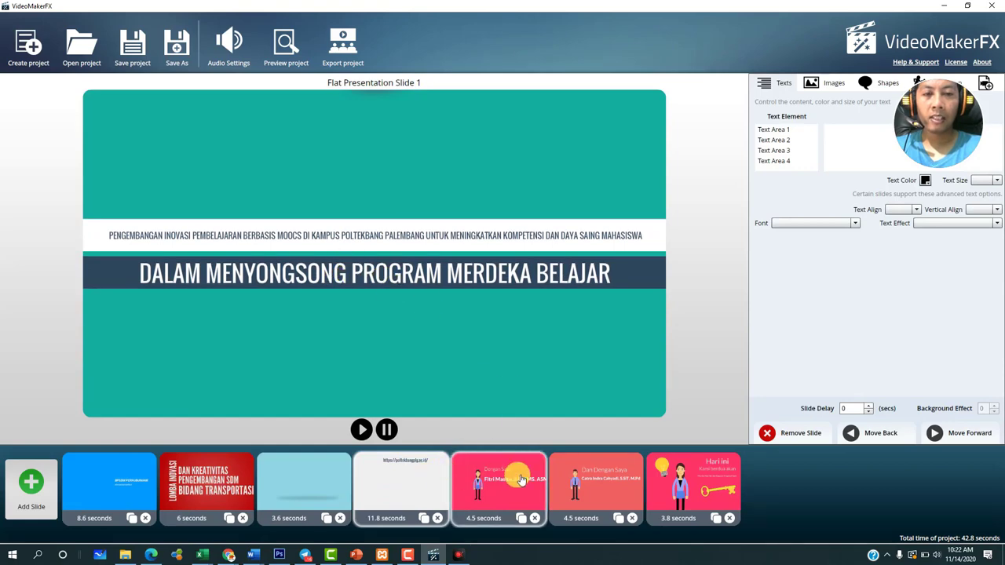
{"action": "left_click", "coordinate": [617, 487]}
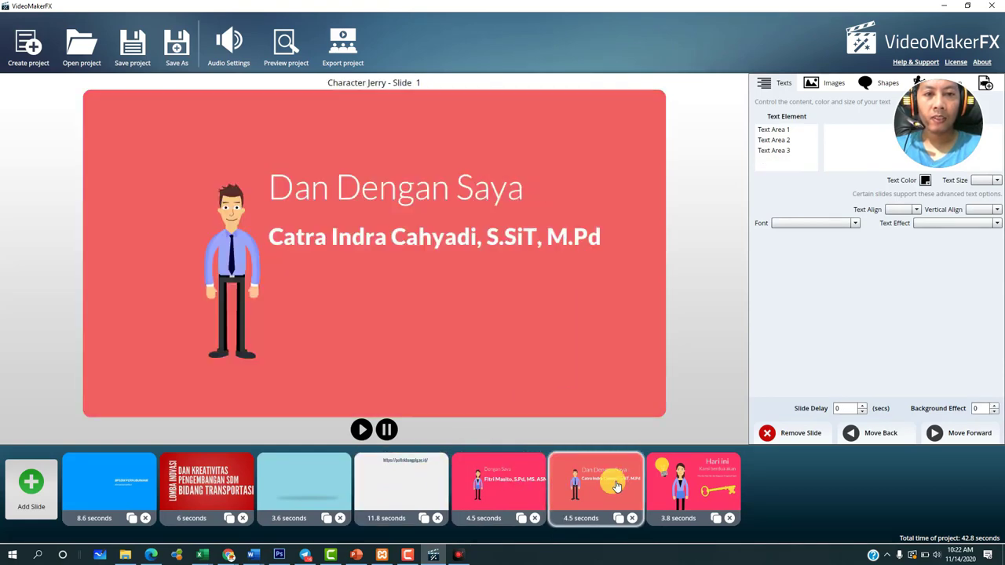
{"action": "left_click", "coordinate": [691, 487]}
{"action": "left_click", "coordinate": [142, 487]}
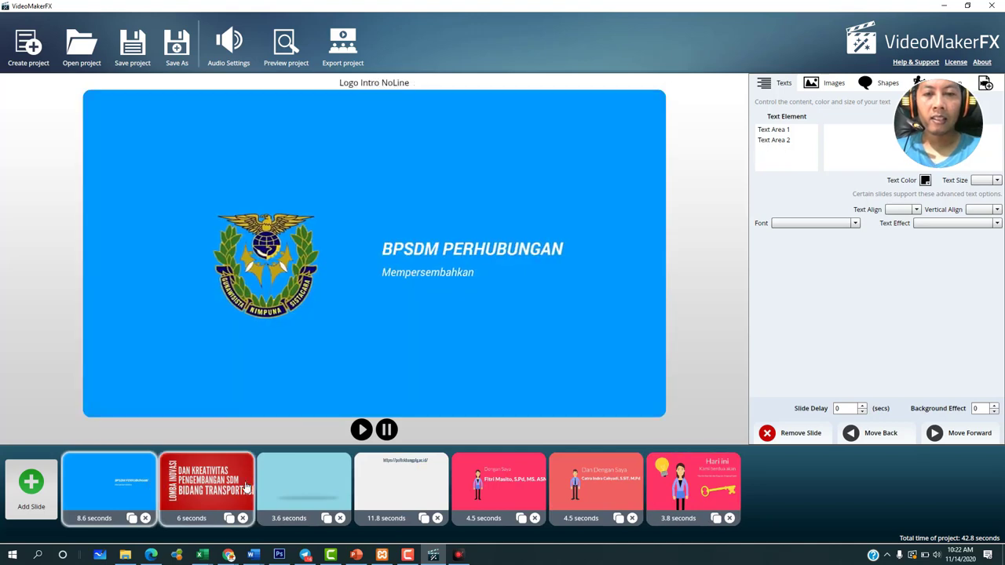
{"action": "left_click", "coordinate": [205, 487]}
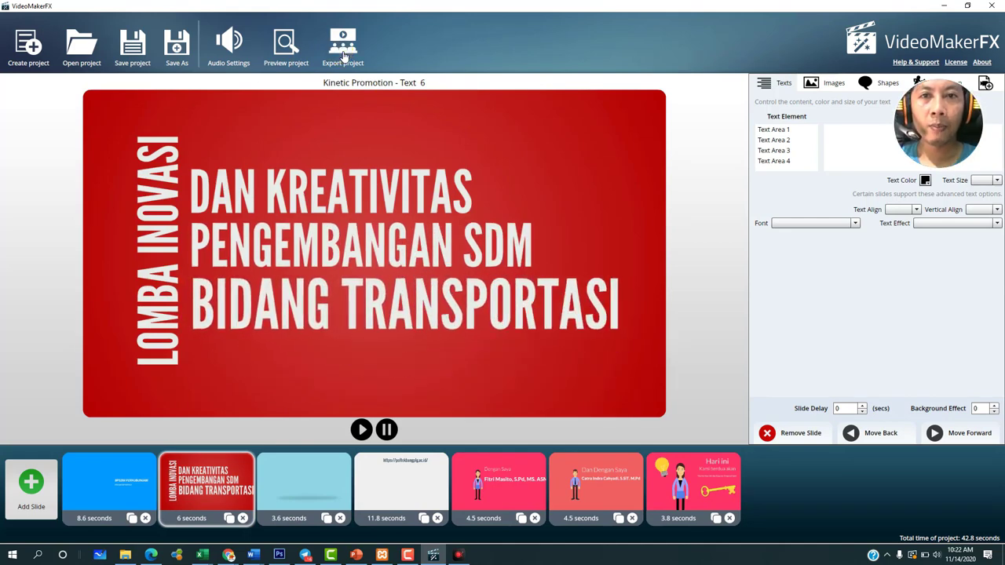
Open the export dialog targeting Poltekbang.mp4 in the Music folder, leaving the save location unchanged.
{"action": "left_click", "coordinate": [343, 56]}
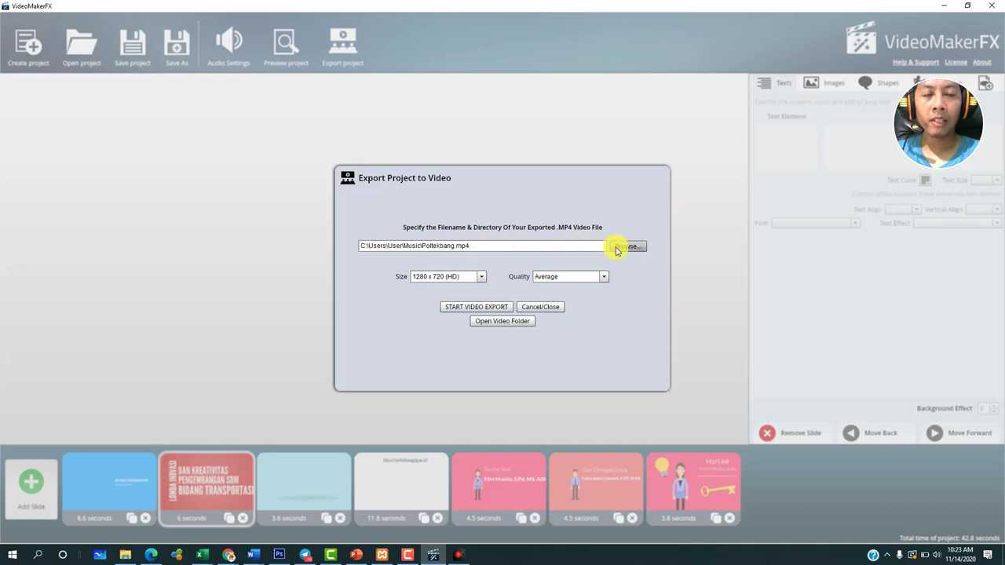
{"action": "left_click_drag", "start_coordinate": [476, 250], "coordinate": [364, 247]}
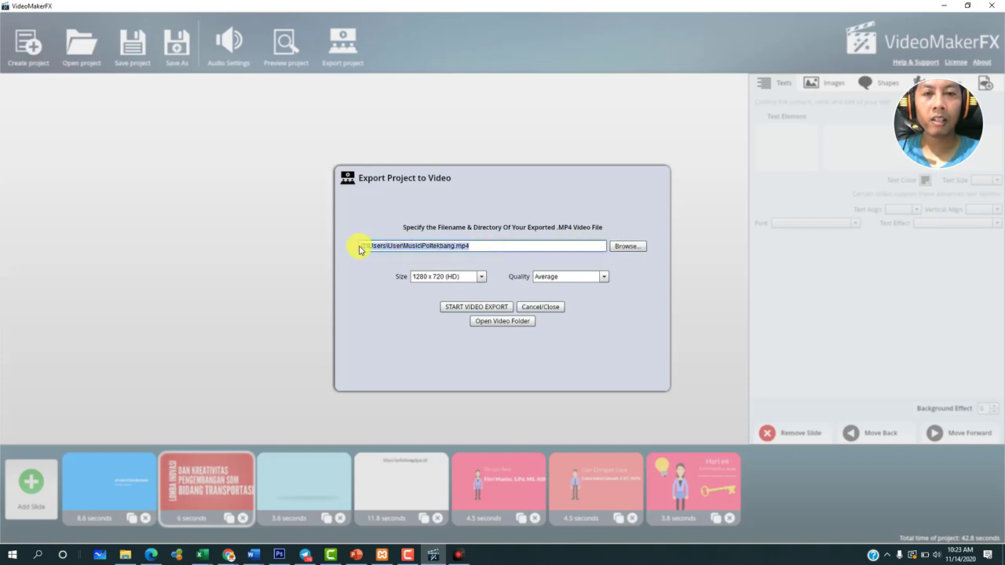
{"action": "left_click", "coordinate": [628, 248]}
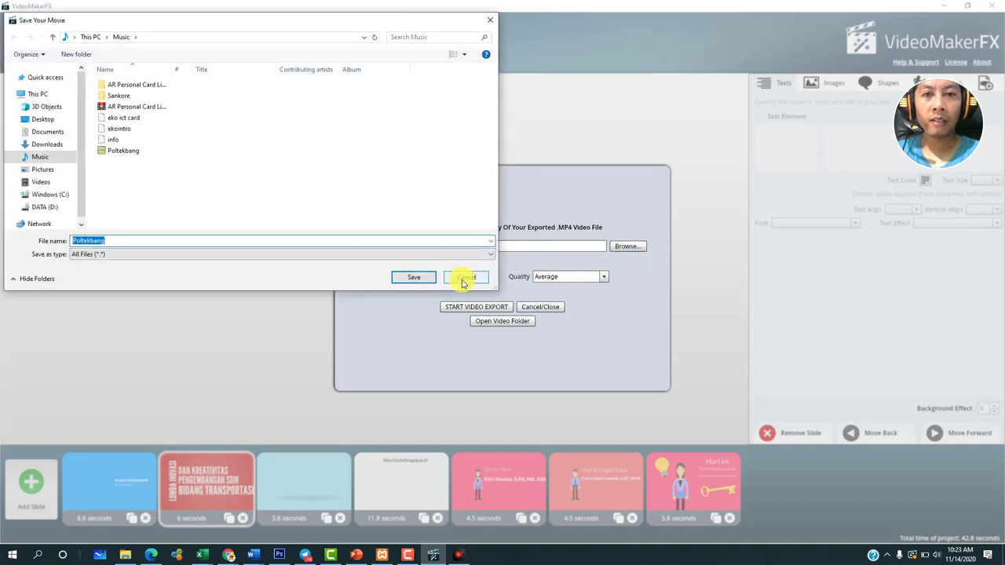
{"action": "left_click", "coordinate": [464, 279]}
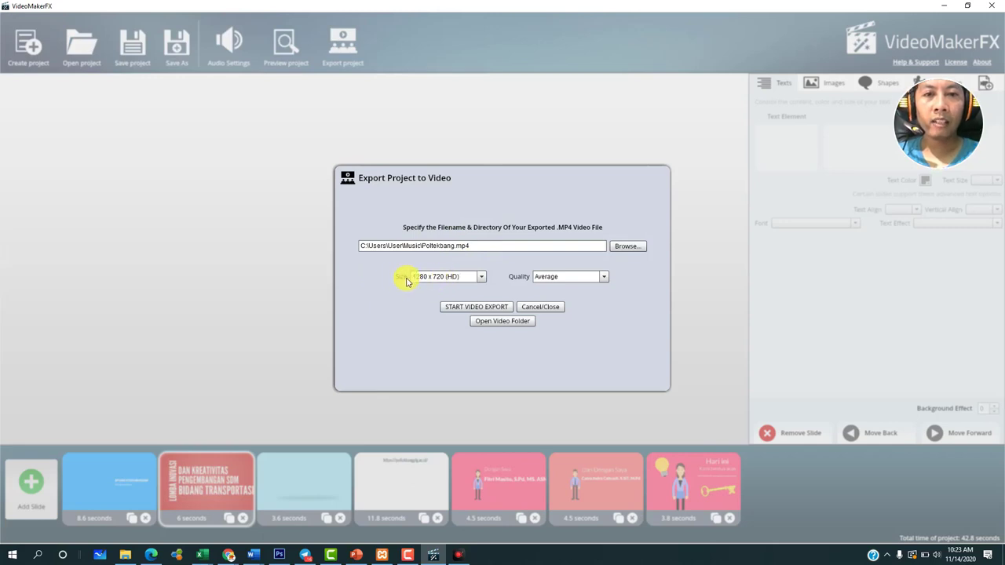
Keep the export at 1280 x 720 (HD) and Average quality, then check the file path.
{"action": "left_click", "coordinate": [482, 277]}
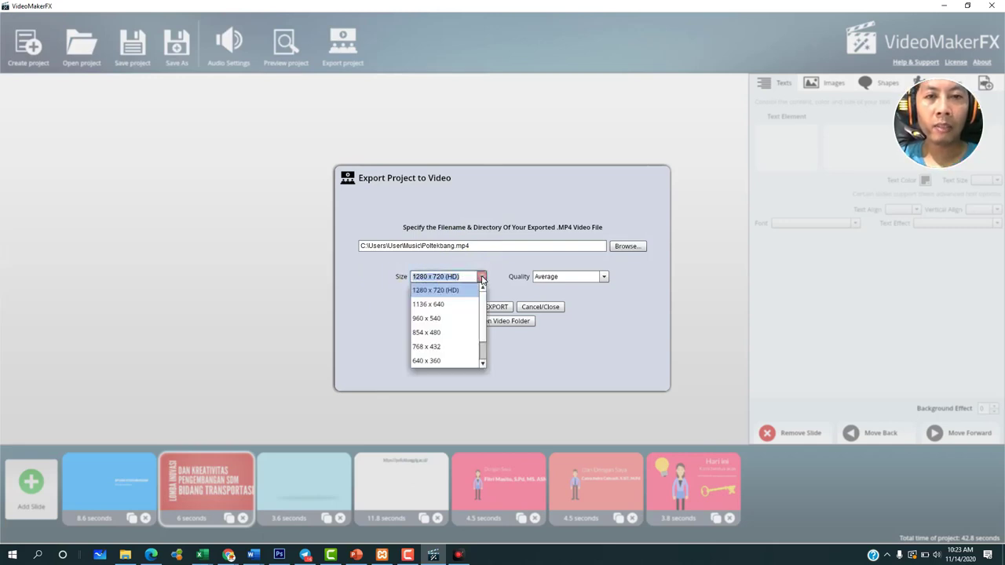
{"action": "mouse_move", "coordinate": [484, 334]}
{"action": "left_mouse_down"}
{"action": "mouse_move", "coordinate": [485, 354]}
{"action": "mouse_move", "coordinate": [489, 314]}
{"action": "left_mouse_up"}
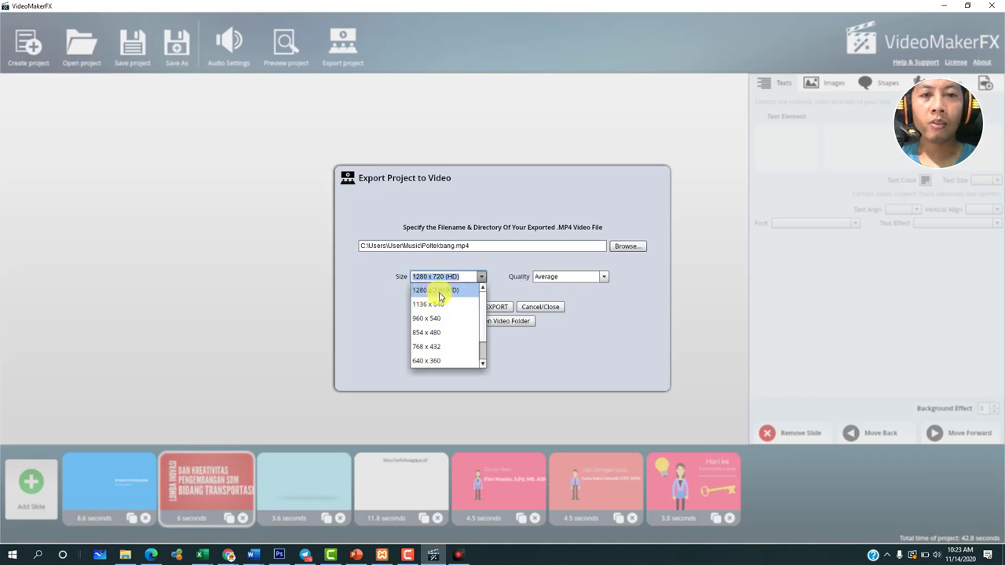
{"action": "left_click", "coordinate": [479, 274]}
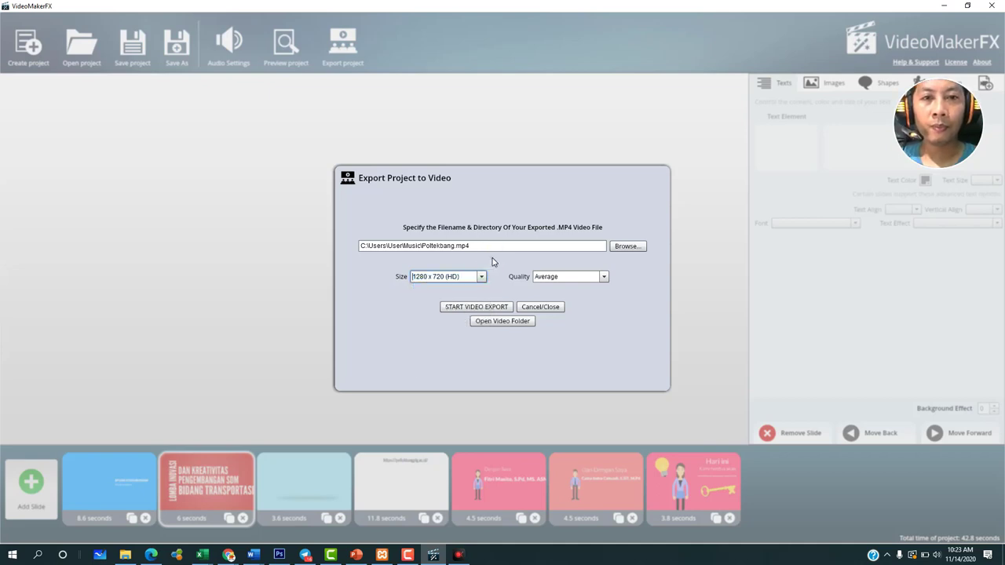
{"action": "left_click", "coordinate": [603, 279]}
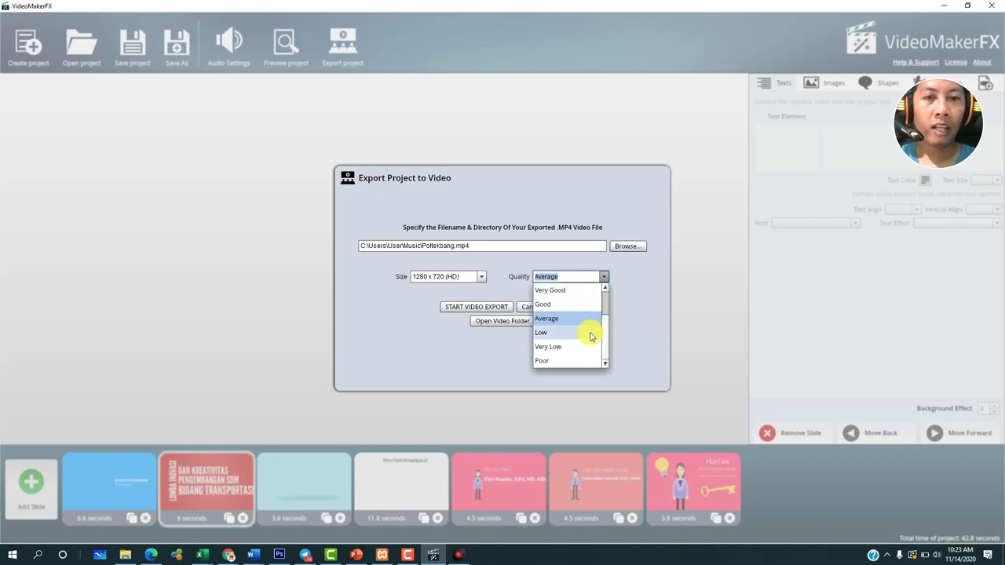
{"action": "left_click", "coordinate": [652, 313]}
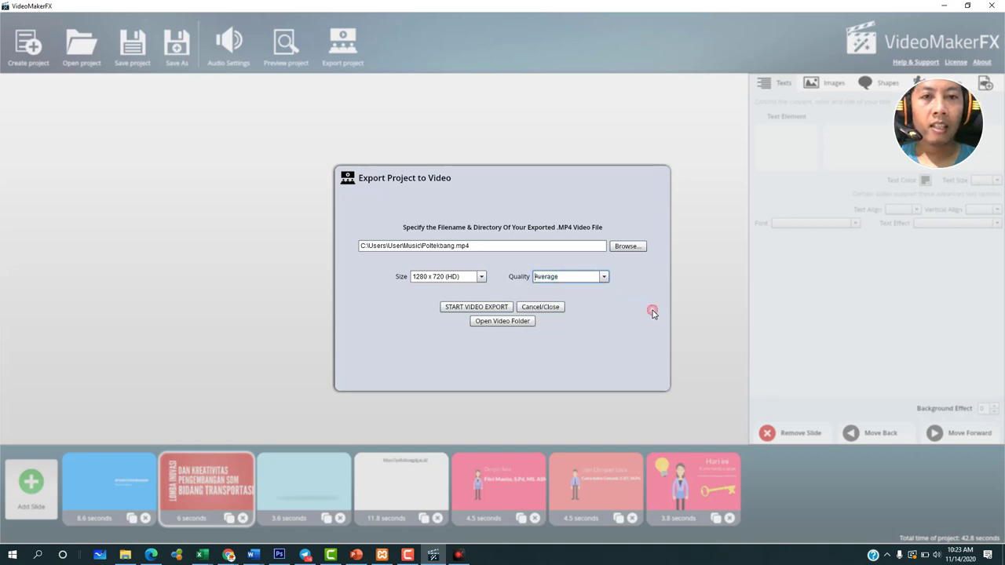
{"action": "left_click", "coordinate": [606, 278]}
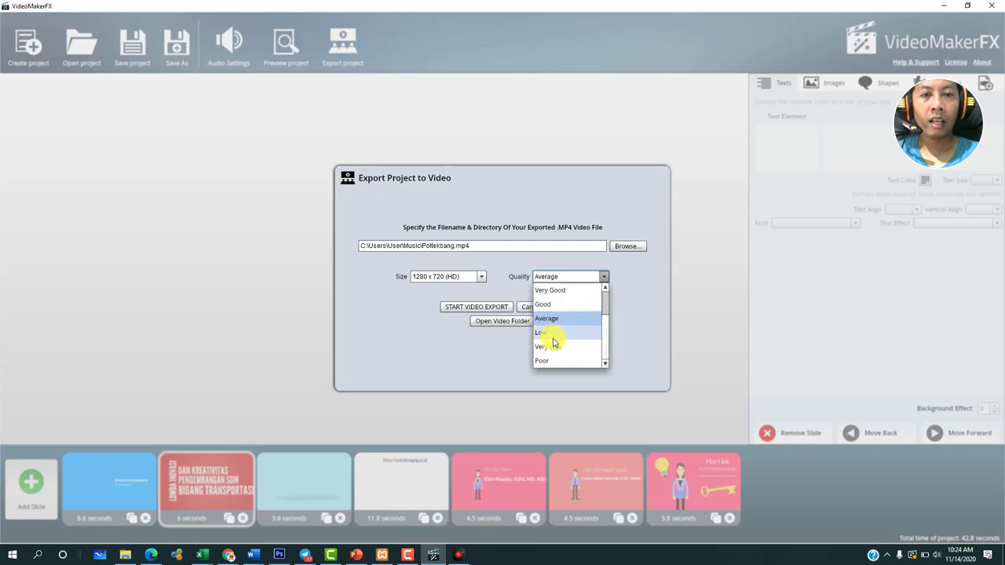
{"action": "left_click", "coordinate": [641, 303]}
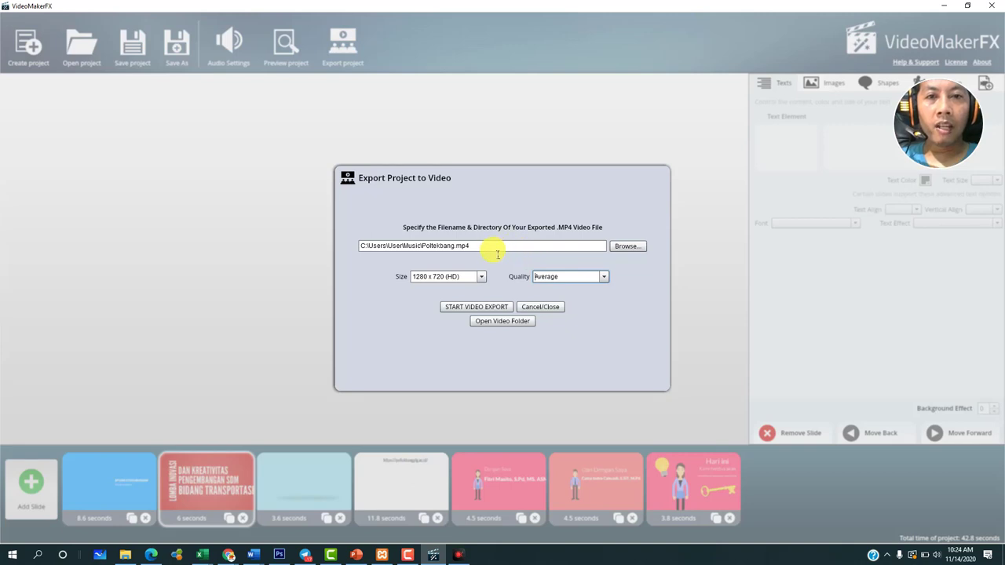
{"action": "left_click", "coordinate": [498, 248]}
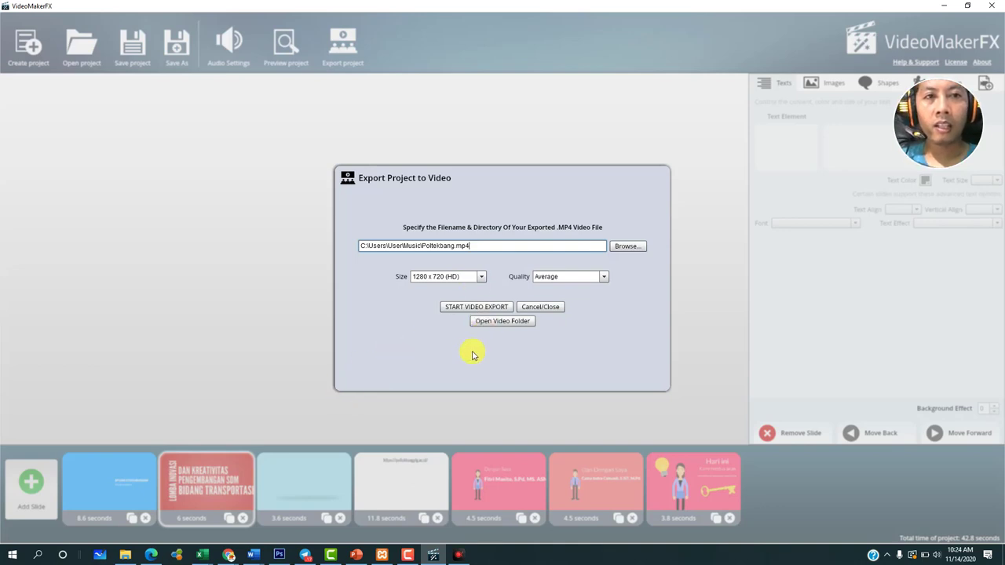
Start the video export, then cancel the render at slide 3 of 7 to return to the seven-slide editor.
{"action": "left_click", "coordinate": [461, 309]}
{"action": "left_click", "coordinate": [461, 309]}
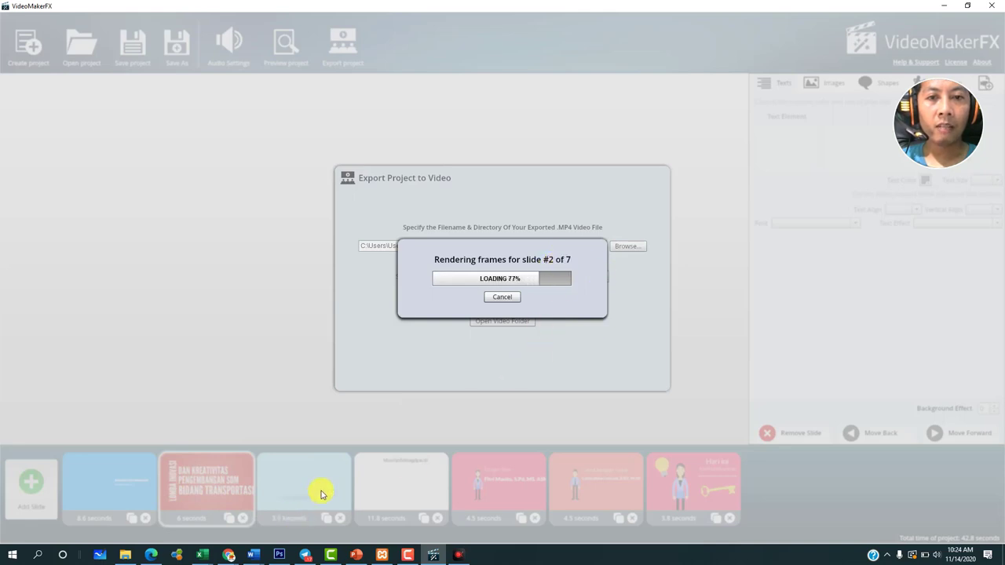
{"action": "left_click", "coordinate": [511, 298]}
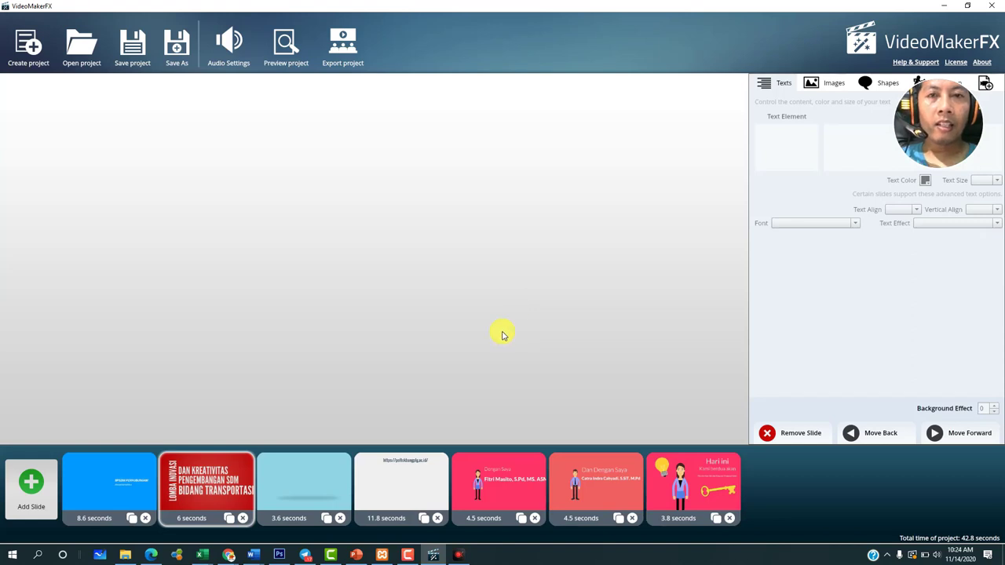